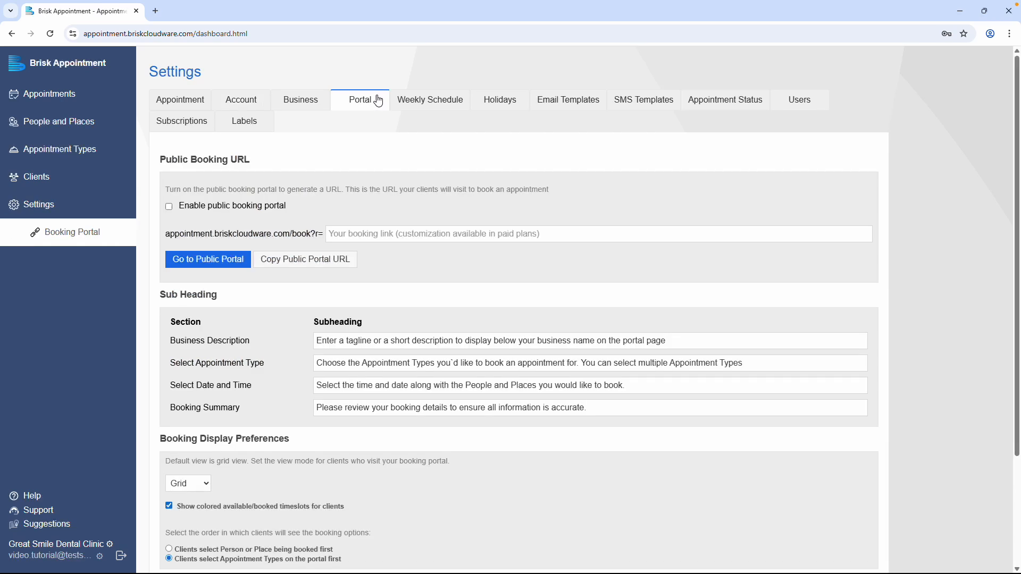
# Enable the public booking portal and enter "Your Smile Care Specialist" as the business description subheading.
pyautogui.click(169, 208)
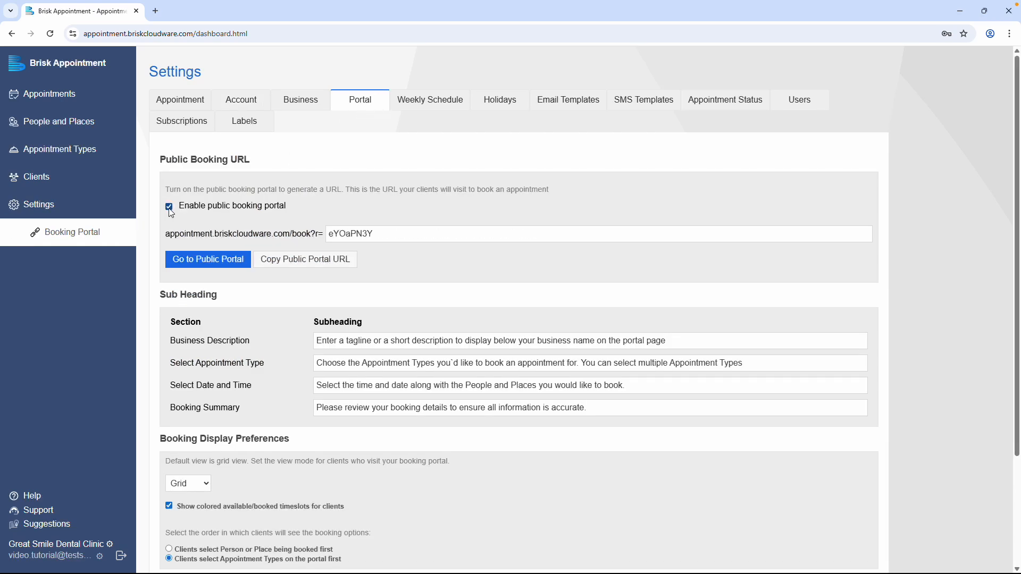
pyautogui.click(366, 340)
pyautogui.write('You')
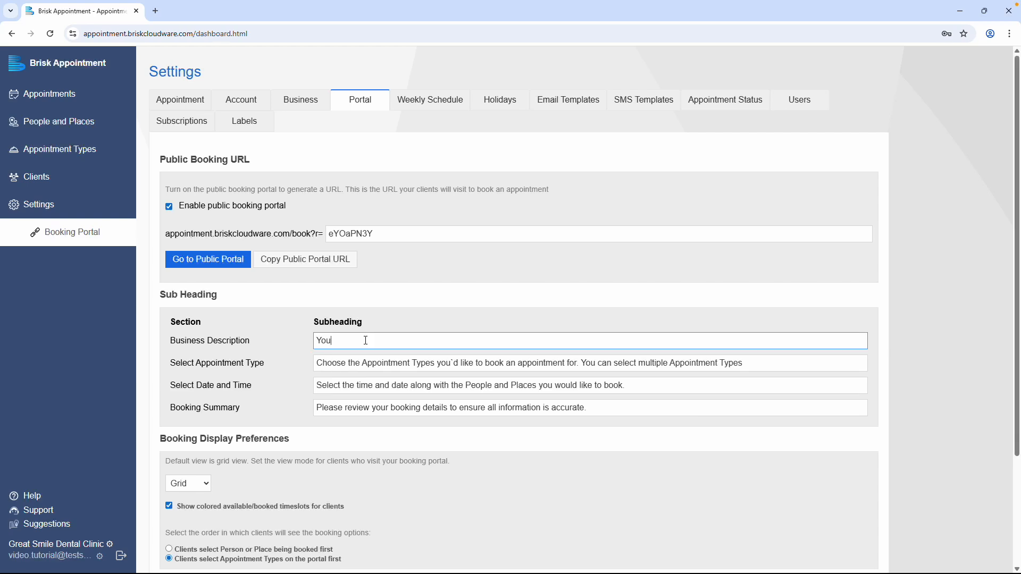
pyautogui.write('r Smile Care Specialist')
# Set the booking view to Buttons, enable business email notifications with calendar invitations, and save the portal settings.
pyautogui.scroll(-3, 367, 343)
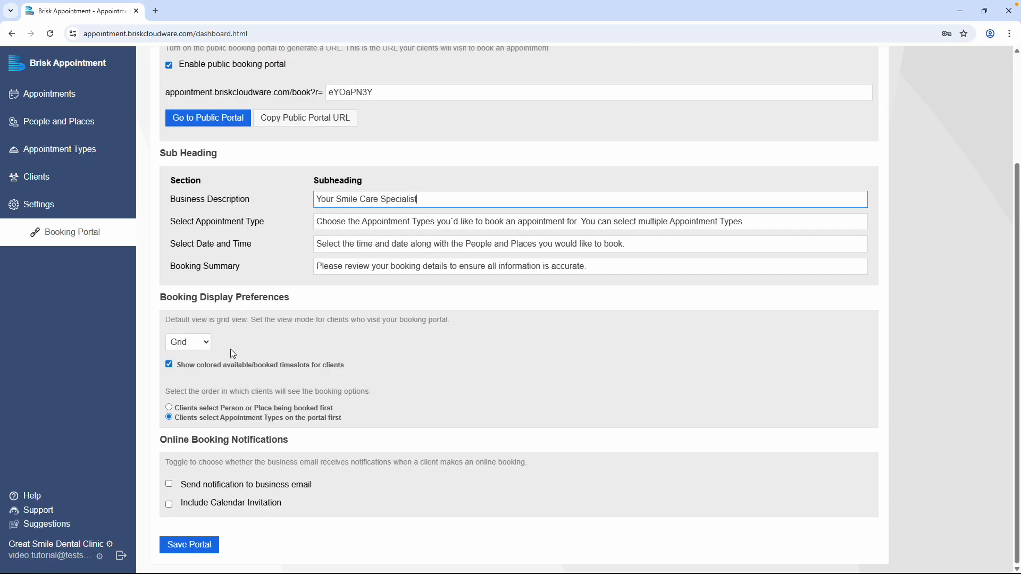
pyautogui.click(205, 344)
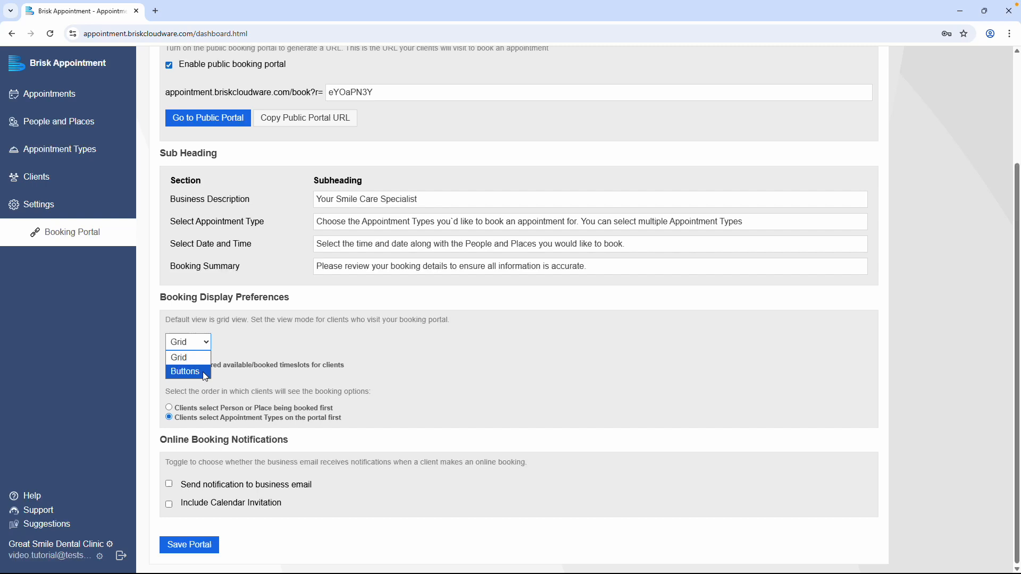
pyautogui.click(206, 375)
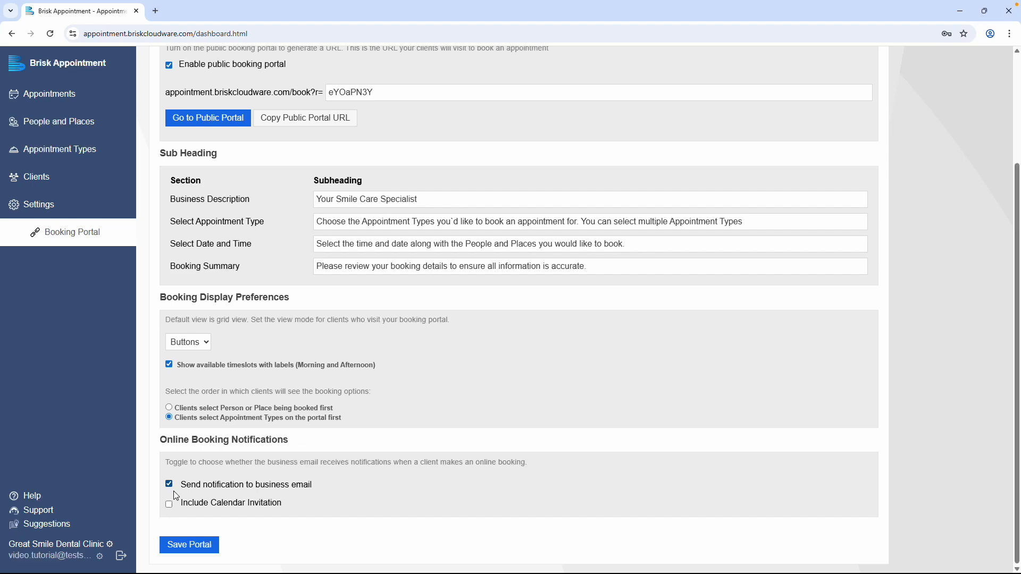
pyautogui.click(207, 548)
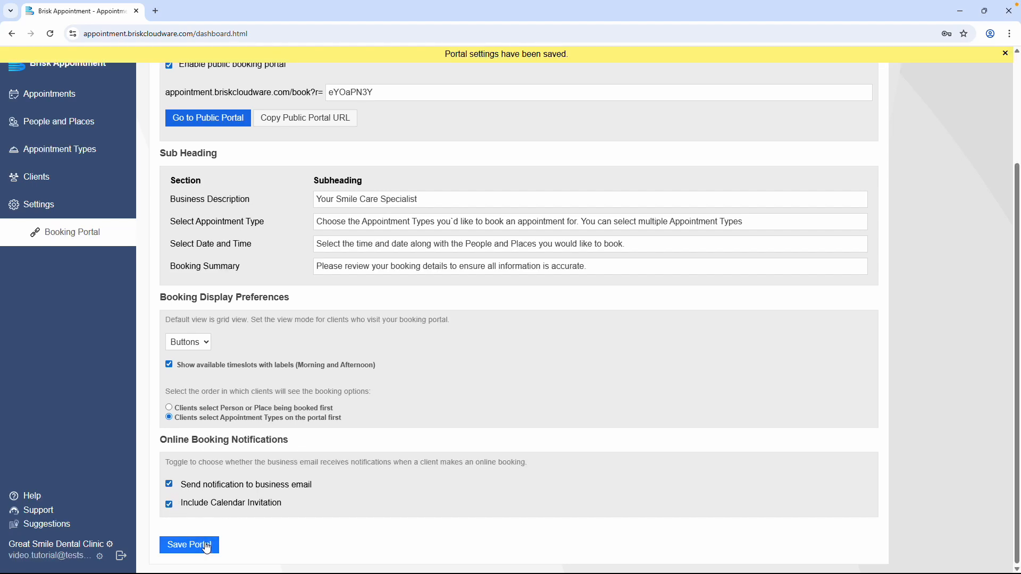
# Copy the public portal URL and open the public booking portal.
pyautogui.scroll(3, 345, 458)
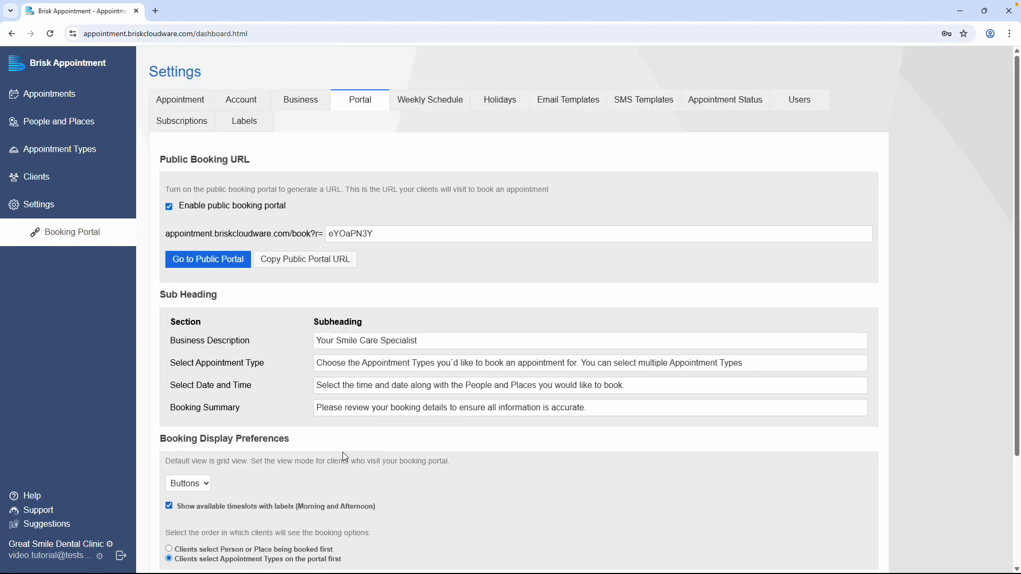
pyautogui.click(341, 261)
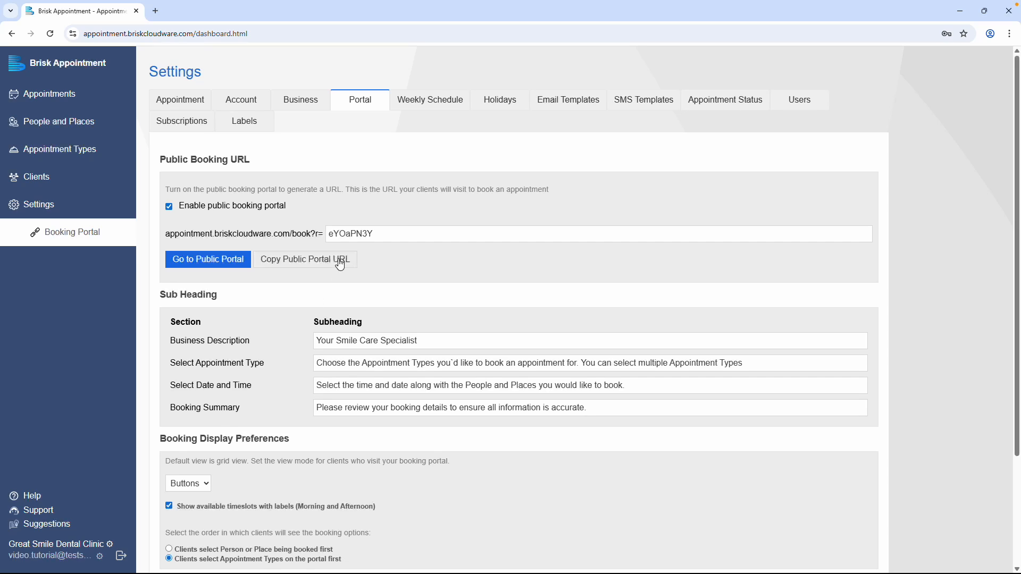
pyautogui.click(242, 265)
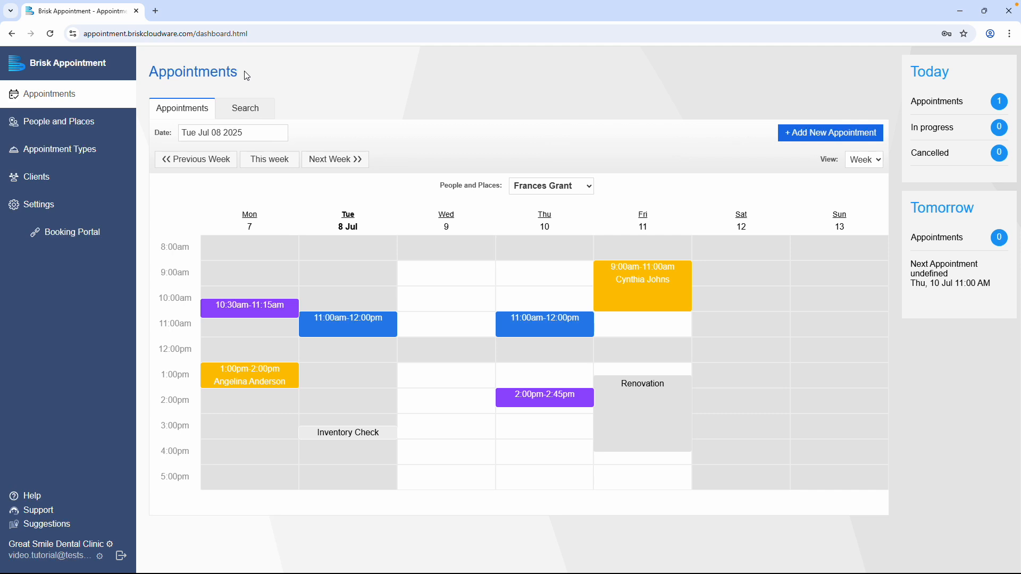
# In the Portal settings, enable public booking and replace the business description subheading with "Your Smile Care Specialist".
pyautogui.click(95, 206)
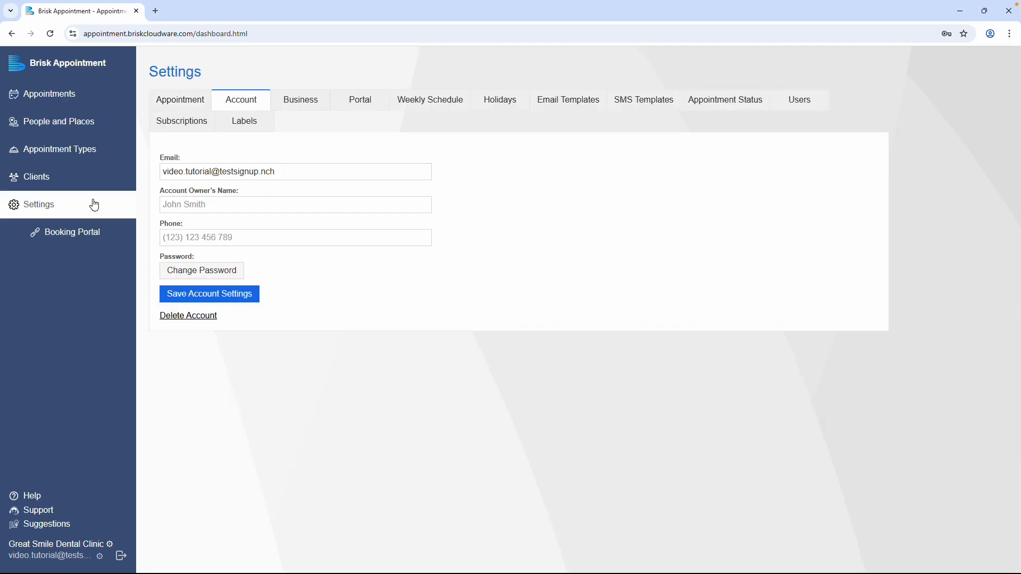
pyautogui.click(375, 104)
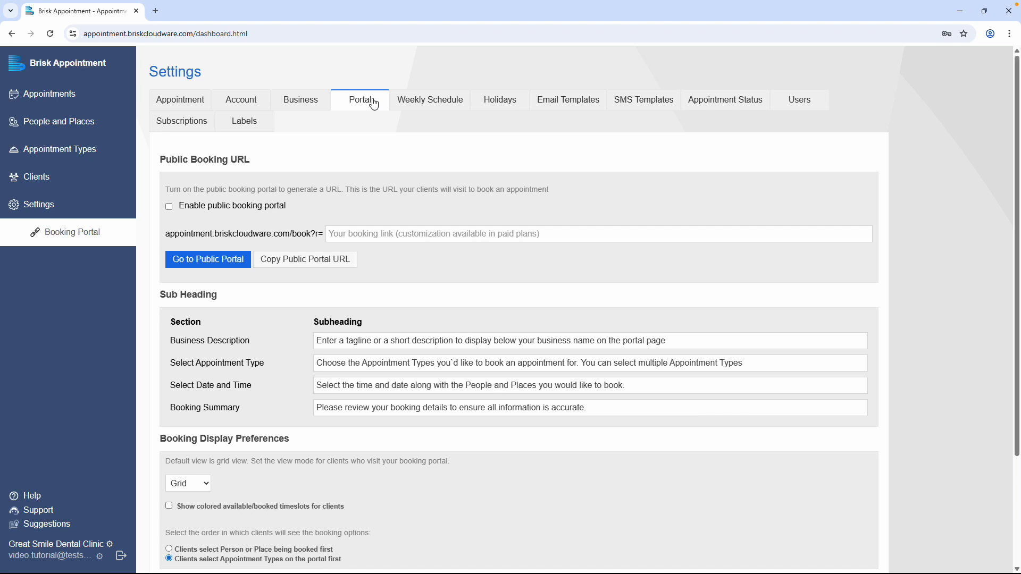
pyautogui.click(169, 209)
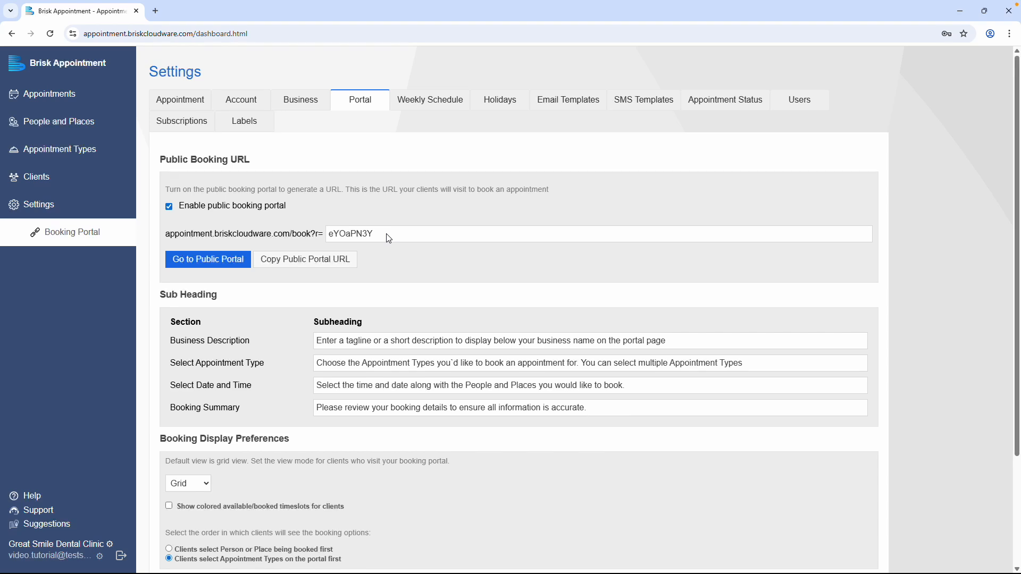
pyautogui.tripleClick(378, 341)
pyautogui.write('Your Smile Care Specialist')
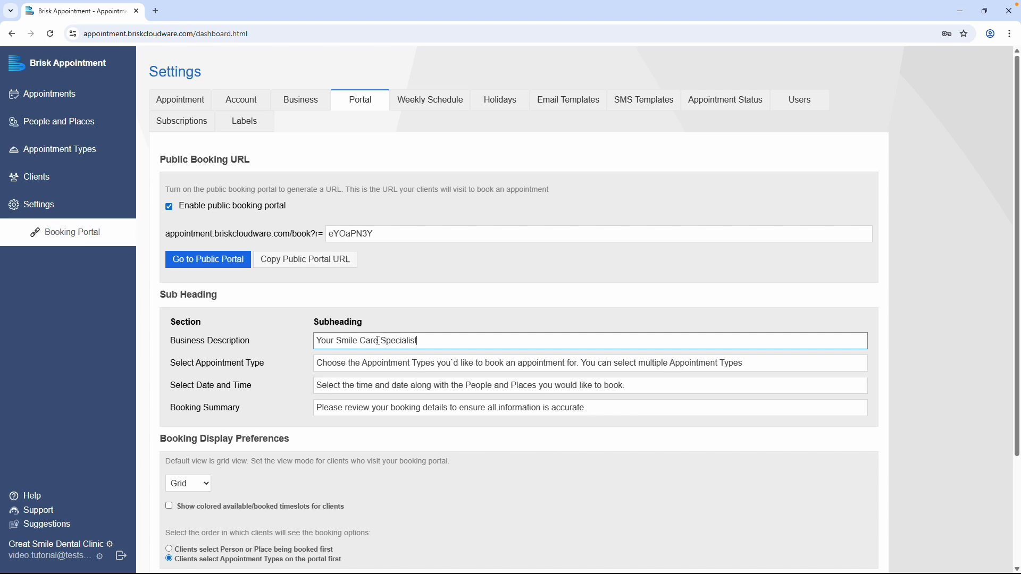
# Choose the Grid booking view and enable colored available/booked timeslots for clients.
pyautogui.scroll(-3, 378, 341)
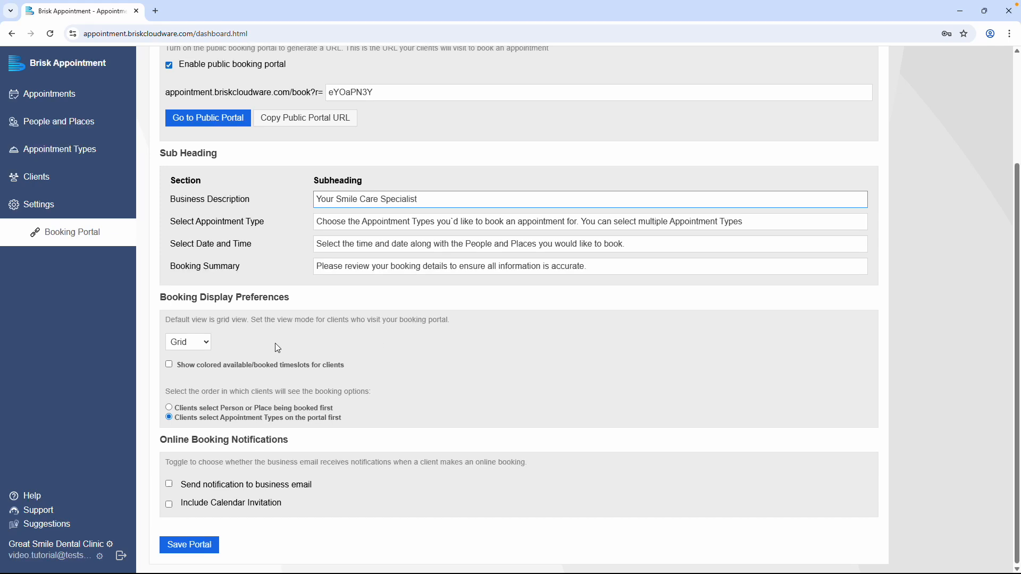
pyautogui.click(209, 350)
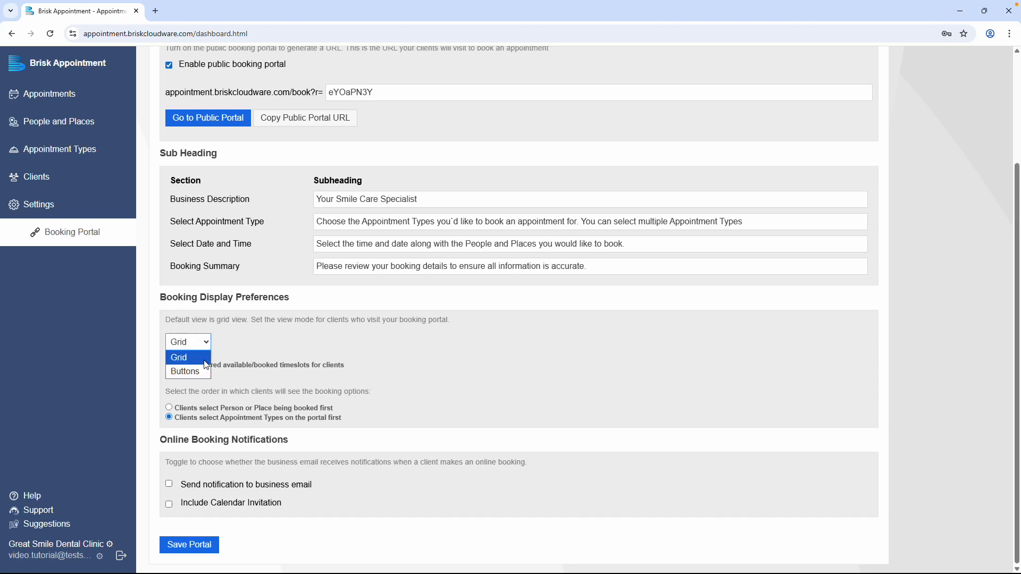
pyautogui.click(206, 360)
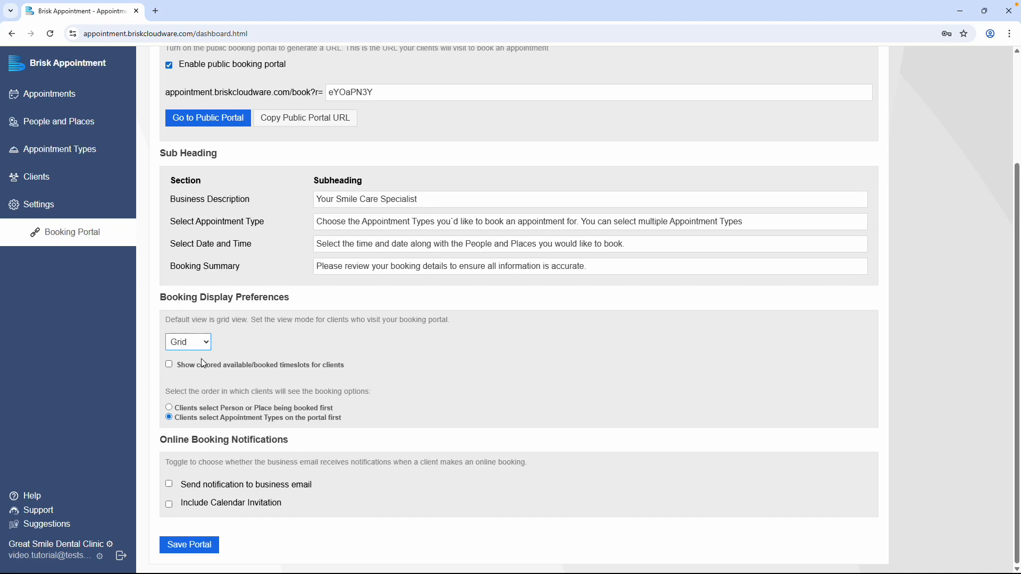
pyautogui.click(169, 365)
# Set the booking view to Buttons, toggle the Morning and Afternoon timeslot labels, and try the Person or Place first booking order.
pyautogui.click(204, 352)
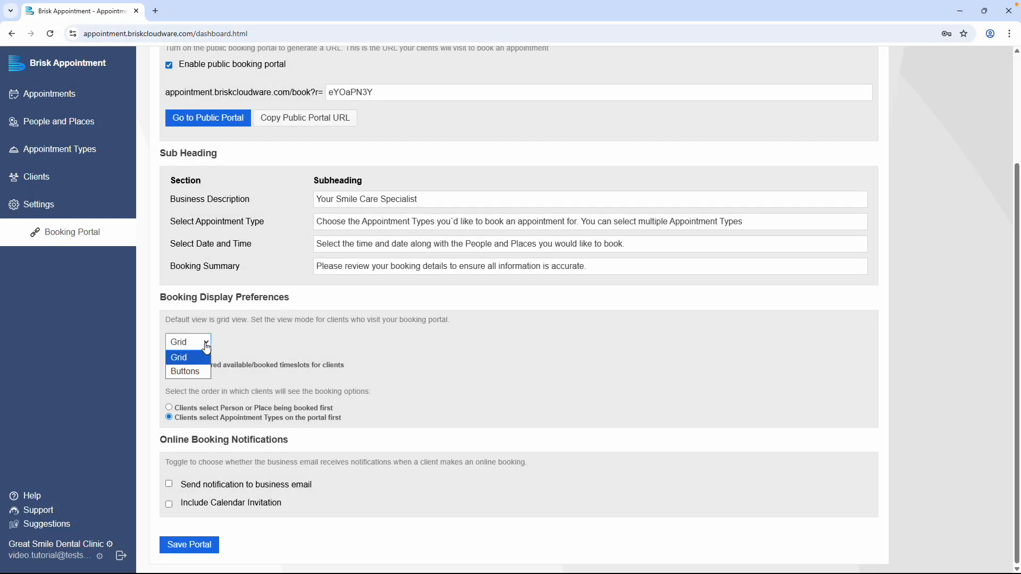
pyautogui.click(204, 372)
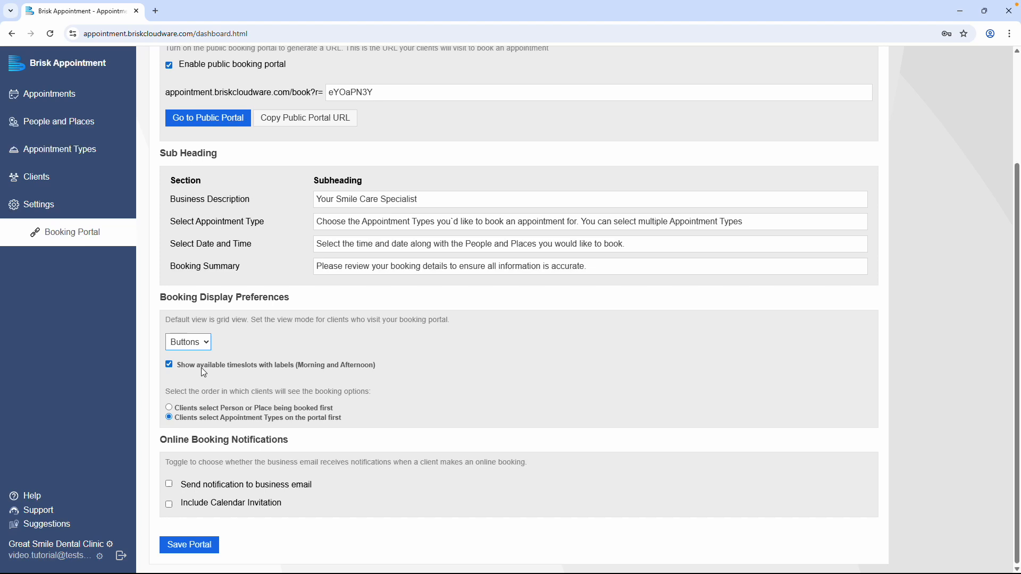
pyautogui.click(170, 365)
pyautogui.click(169, 408)
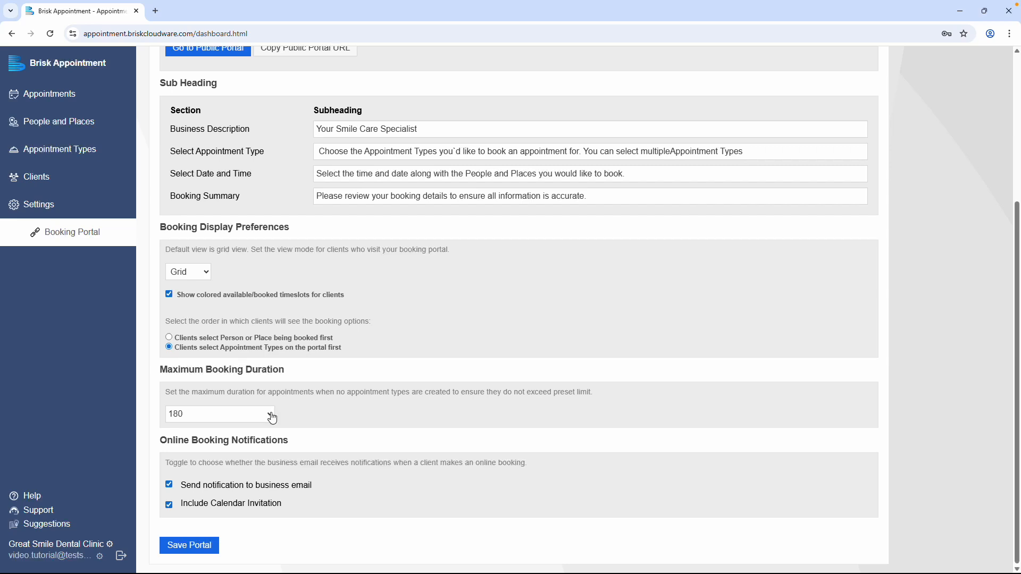
# Try another preset for the maximum booking duration and select the duration value for editing.
pyautogui.click(271, 414)
pyautogui.click(250, 503)
pyautogui.moveTo(249, 415); pyautogui.dragTo(147, 417)
pyautogui.click(146, 417)
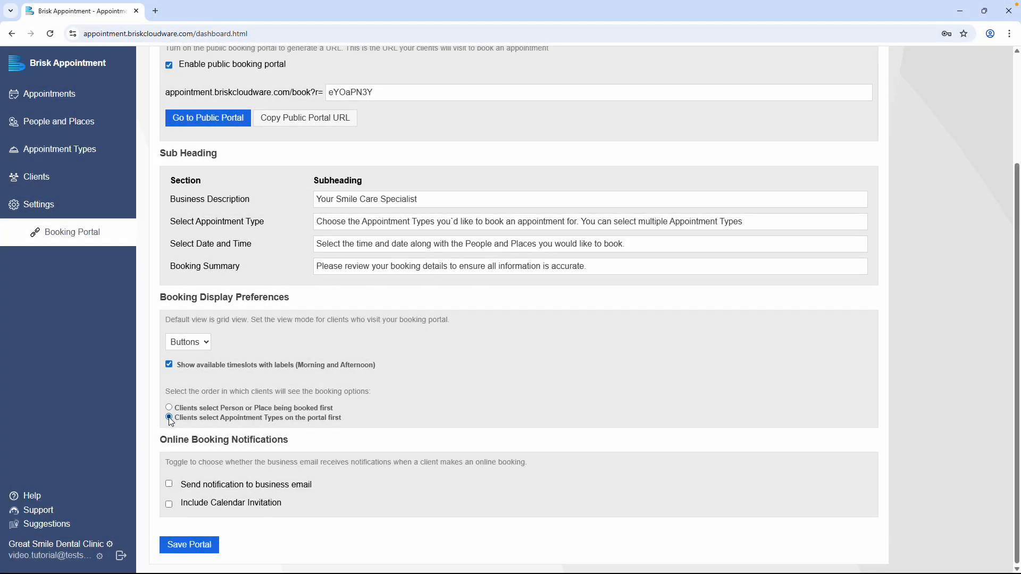
# Enable online booking notifications to the business email, include the calendar invitation, and save the portal settings.
pyautogui.click(170, 486)
pyautogui.click(190, 545)
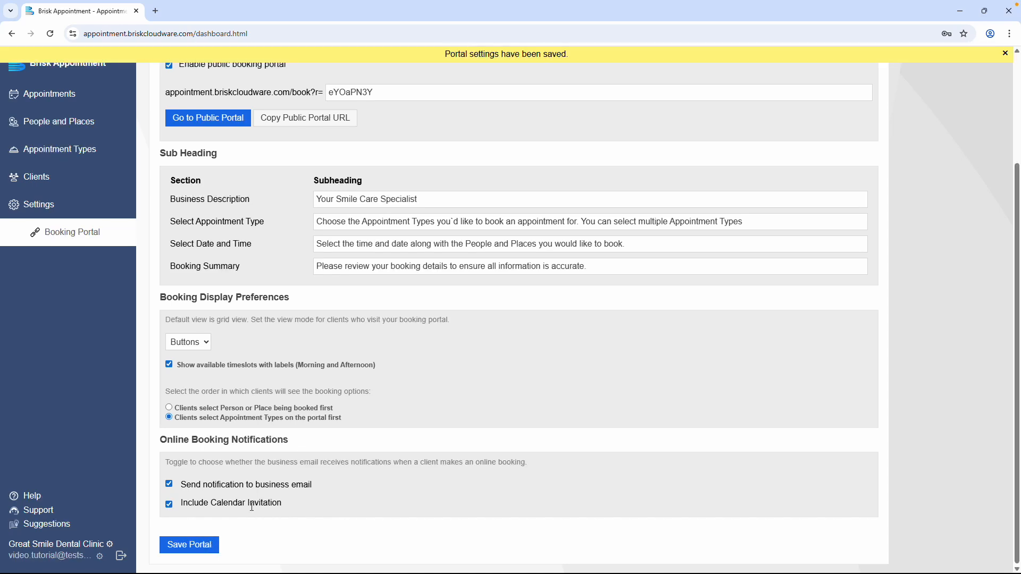
# Copy the public portal's URL and visit the clinic's public booking page.
pyautogui.scroll(3, 274, 489)
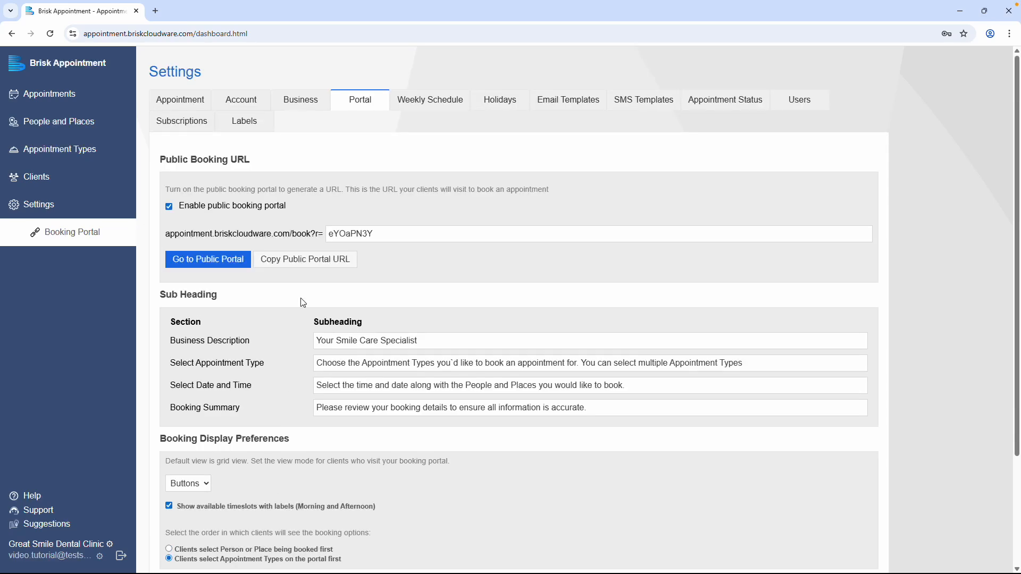
pyautogui.click(348, 263)
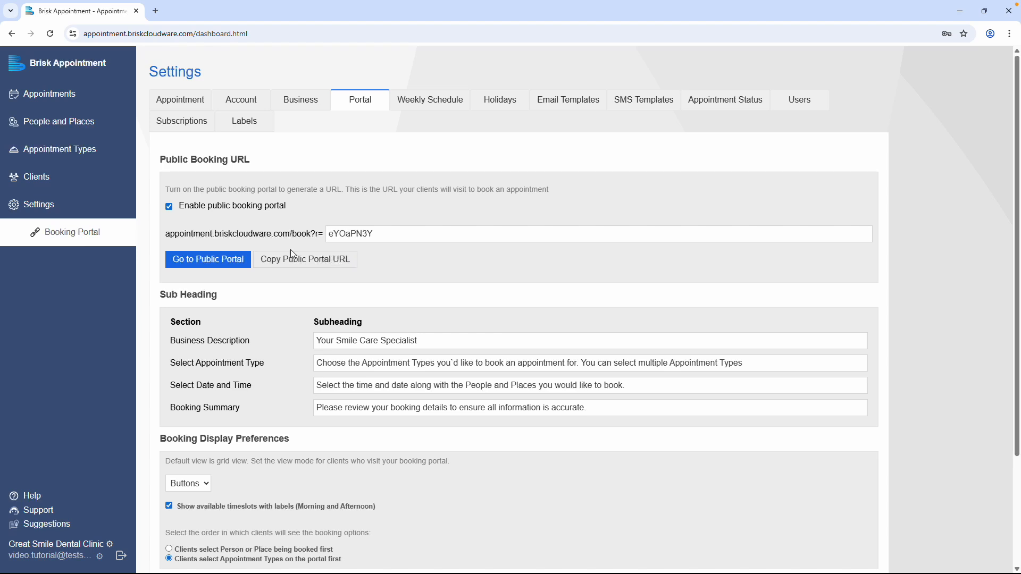
pyautogui.click(246, 262)
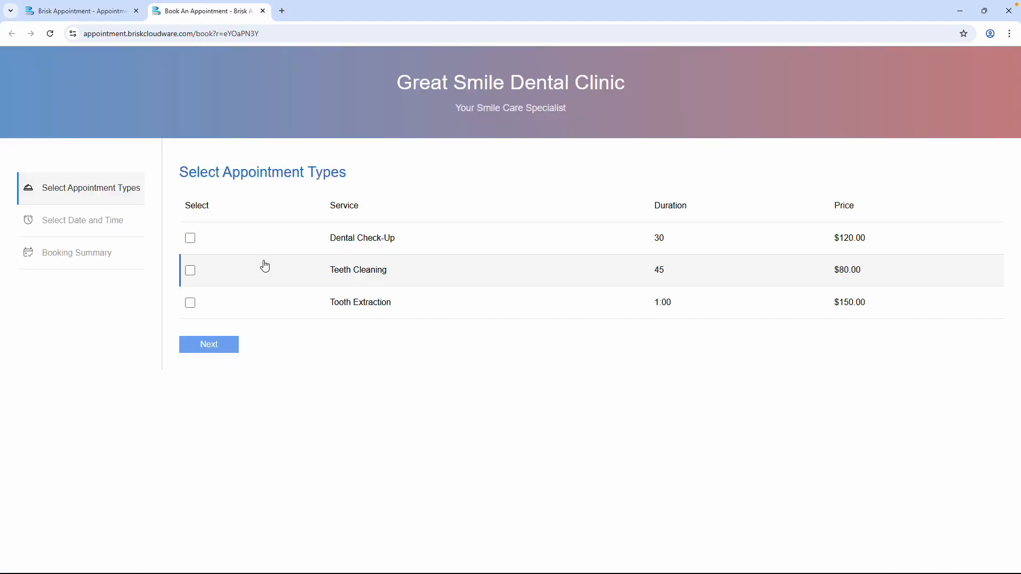